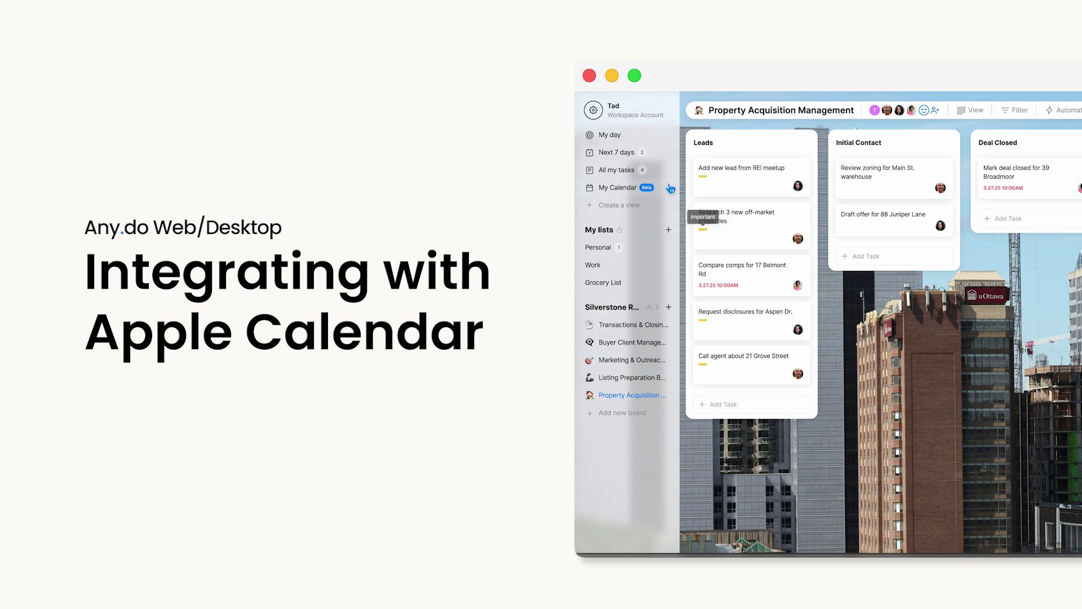
From the workspace avatar's Calendars preferences, start connecting an iCloud calendar.
{"action": "left_click", "coordinate": [592, 111]}
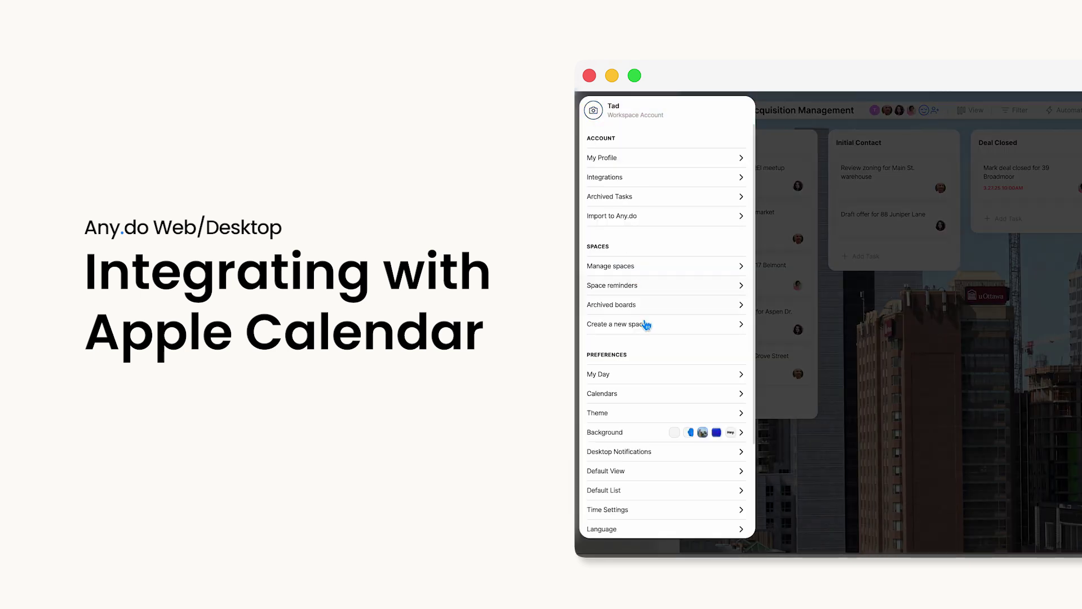
{"action": "left_click", "coordinate": [683, 394]}
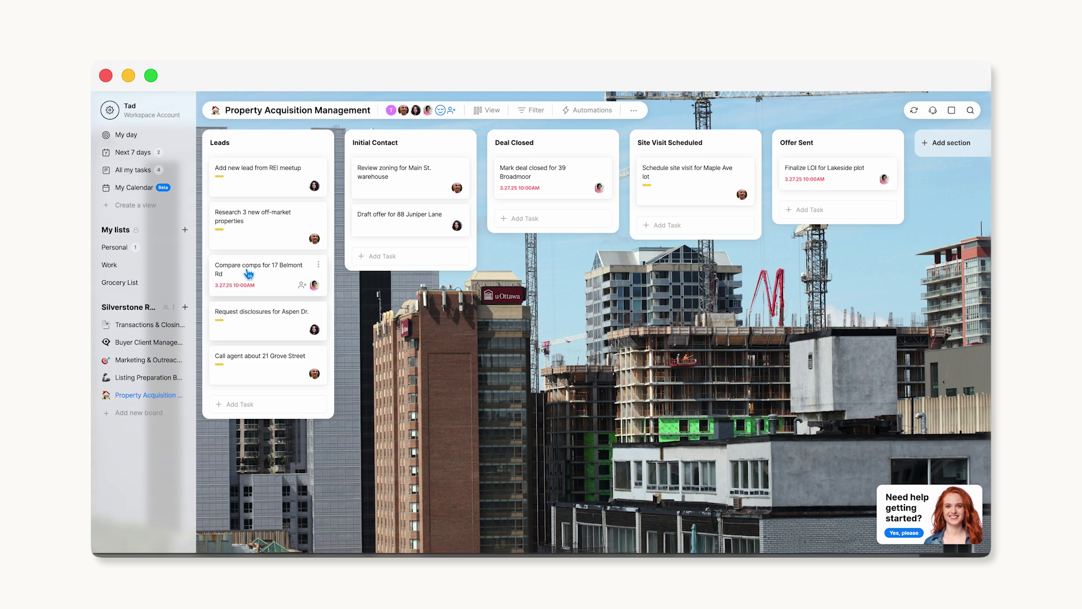
{"action": "left_click", "coordinate": [109, 111]}
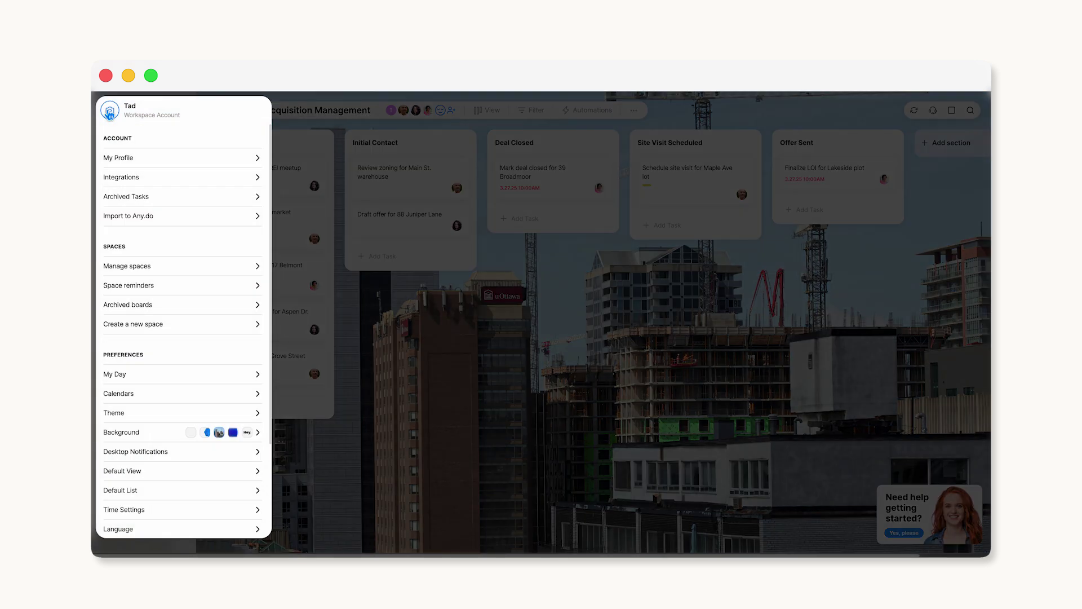
{"action": "left_click", "coordinate": [198, 393]}
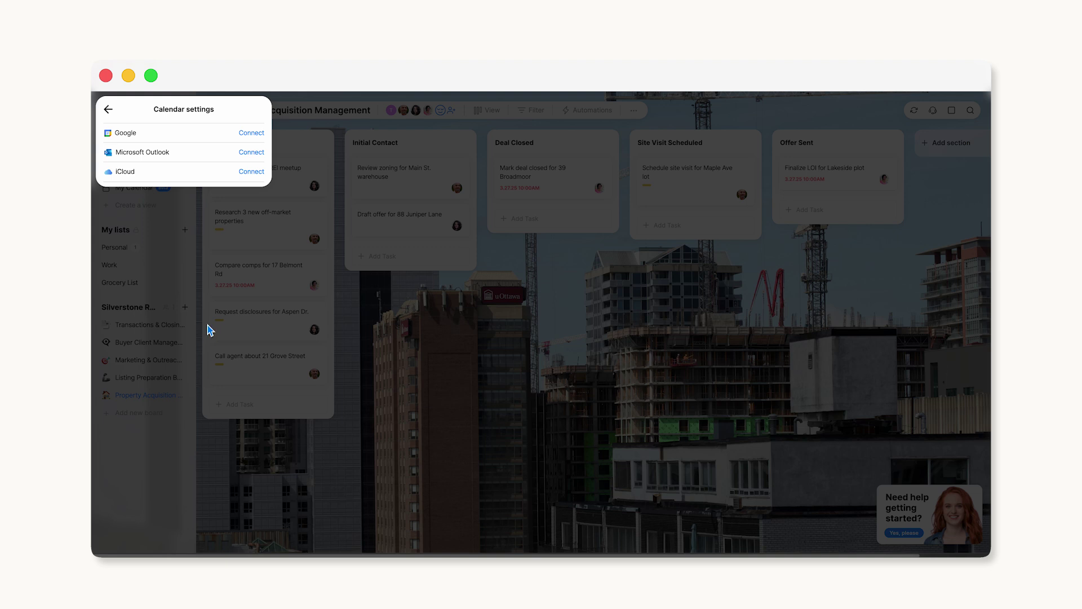
{"action": "left_click", "coordinate": [251, 174]}
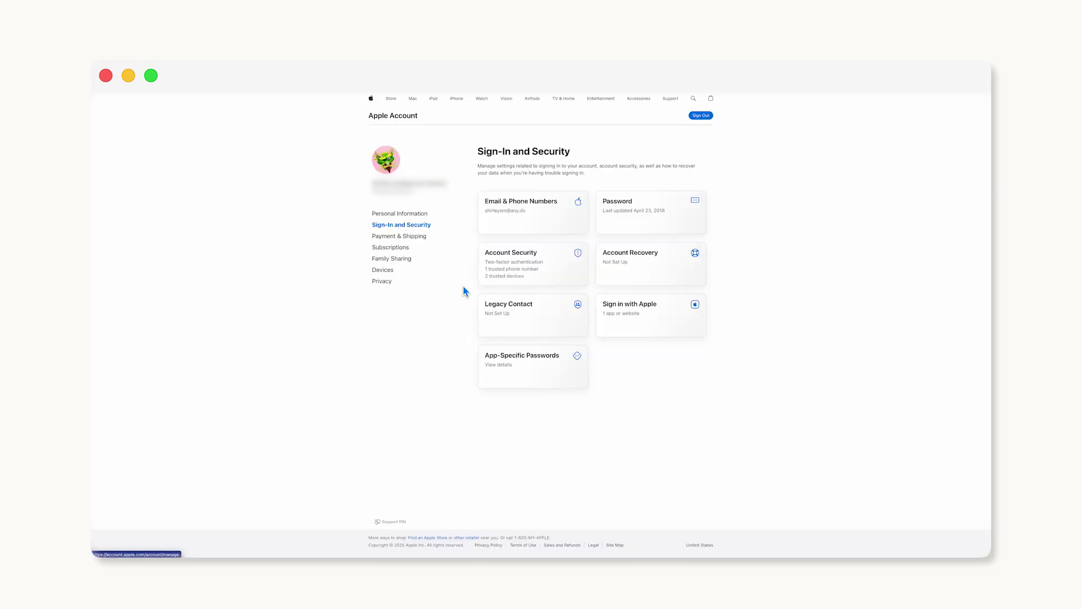
Generate an Apple app-specific password labelled 'Any.do' and copy it.
{"action": "left_click", "coordinate": [516, 356]}
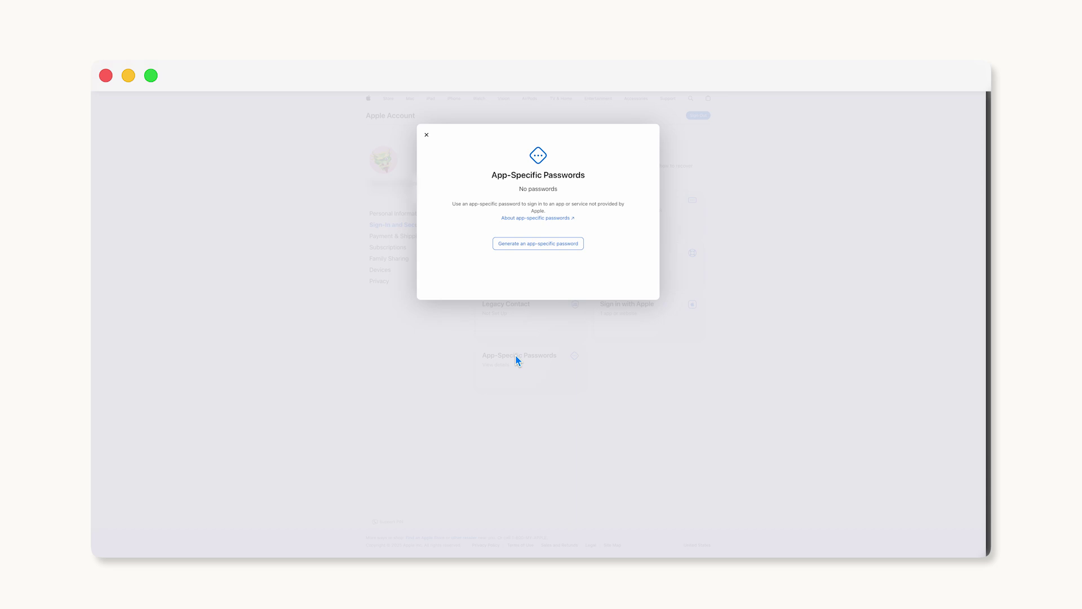
{"action": "left_click", "coordinate": [523, 244]}
{"action": "left_click", "coordinate": [522, 229]}
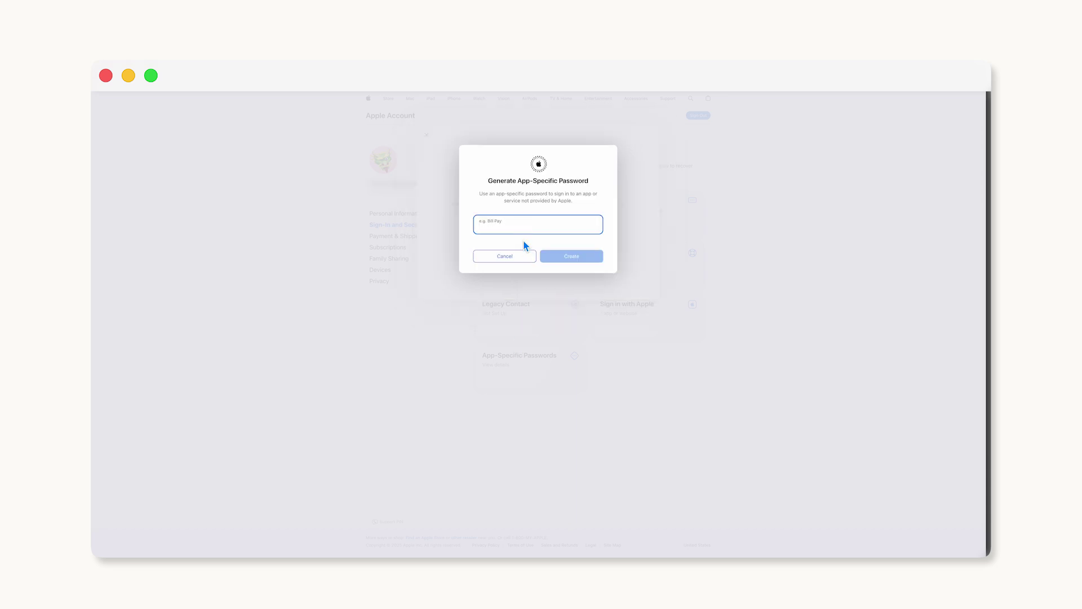
{"action": "type", "text": "Any.do"}
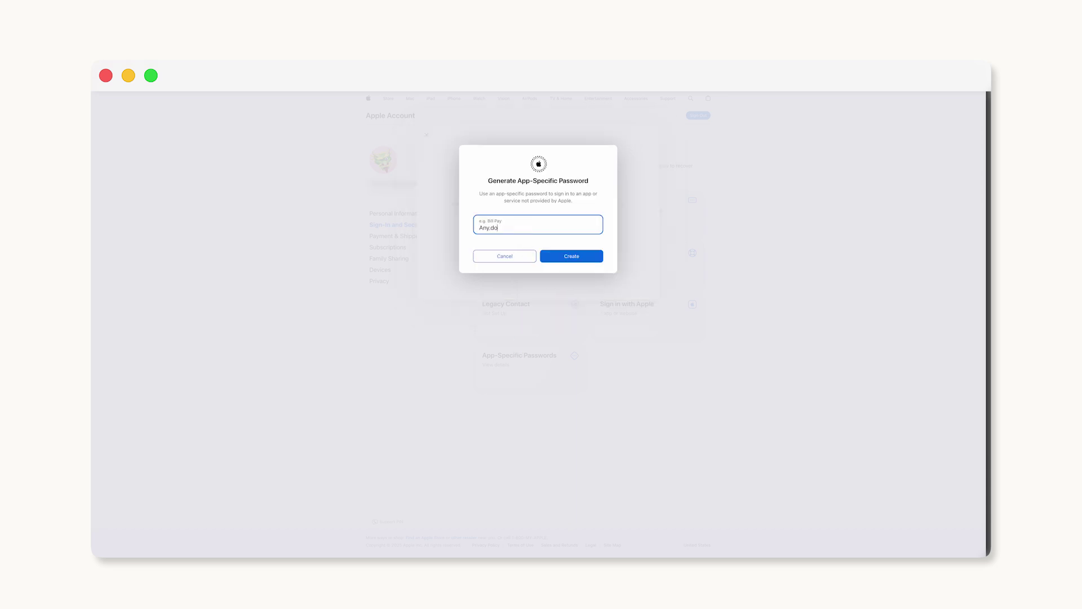
{"action": "left_click", "coordinate": [552, 256]}
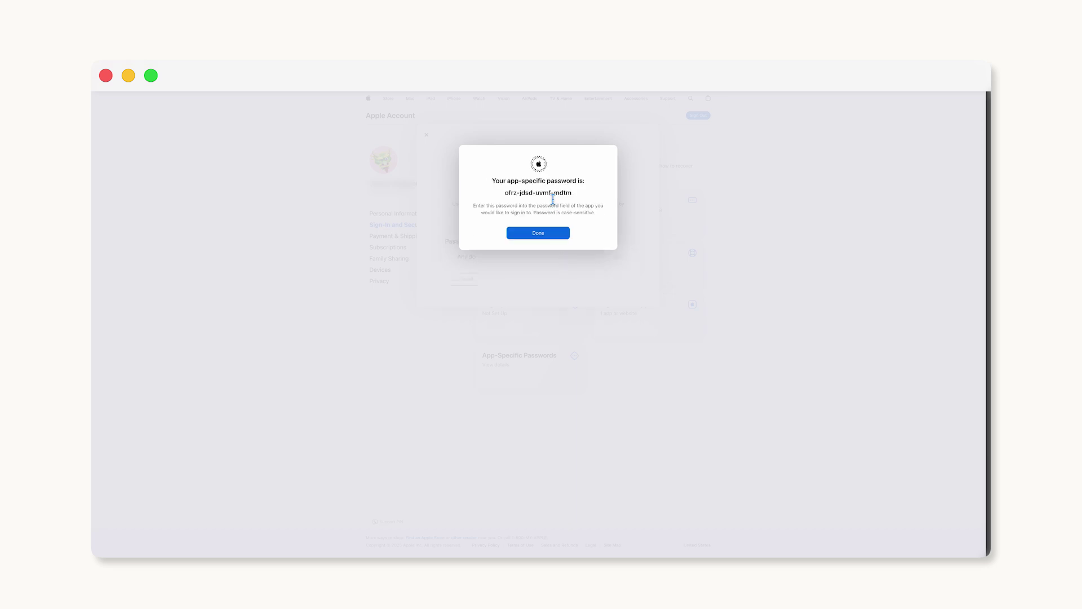
{"action": "triple_click", "coordinate": [553, 198]}
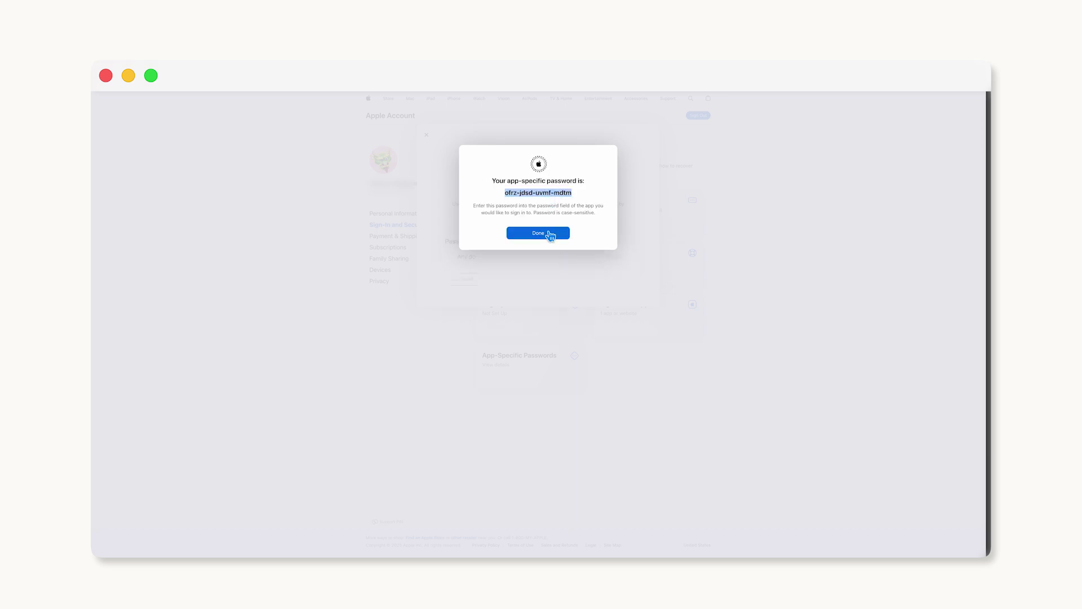
{"action": "left_click", "coordinate": [551, 235]}
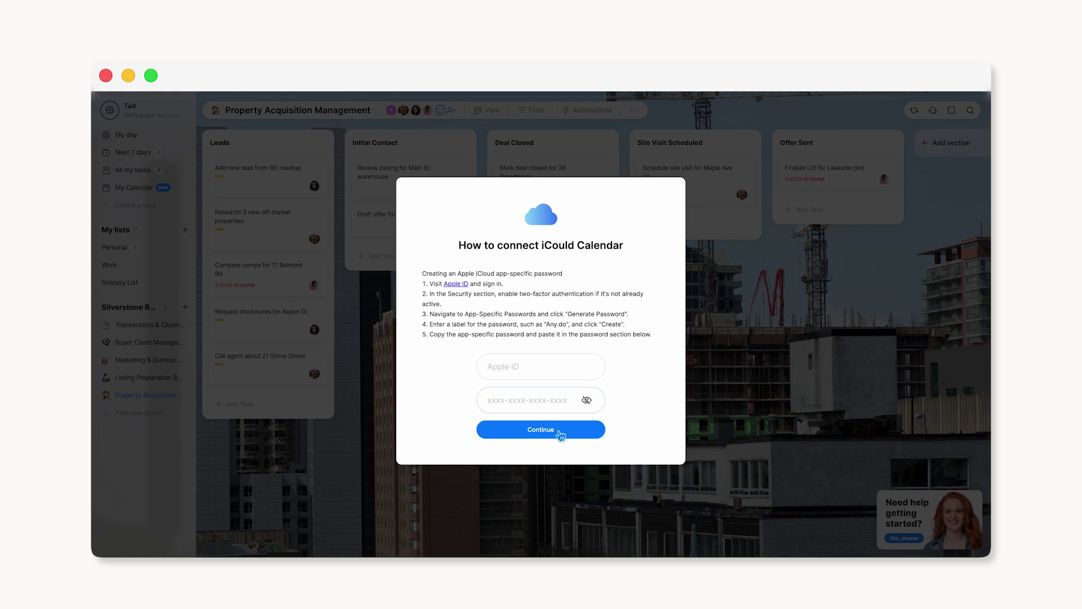
Enter the app-specific password and Apple ID in Any.do and submit to connect iCloud.
{"action": "left_click", "coordinate": [548, 404]}
{"action": "key", "text": "super+v"}
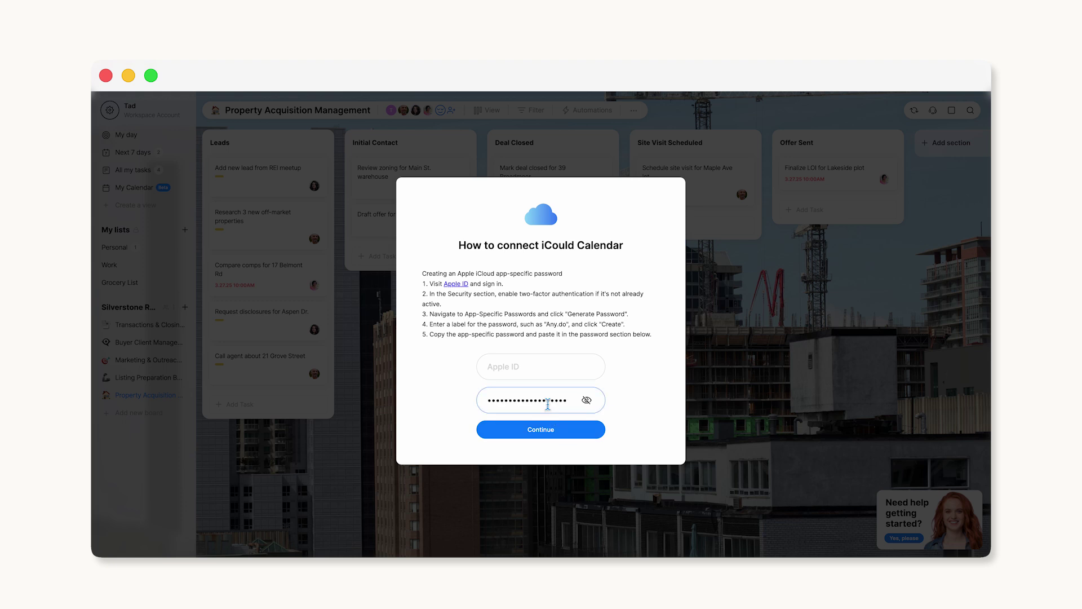
{"action": "left_click", "coordinate": [529, 374]}
{"action": "key", "text": "super+v"}
{"action": "left_click", "coordinate": [543, 426]}
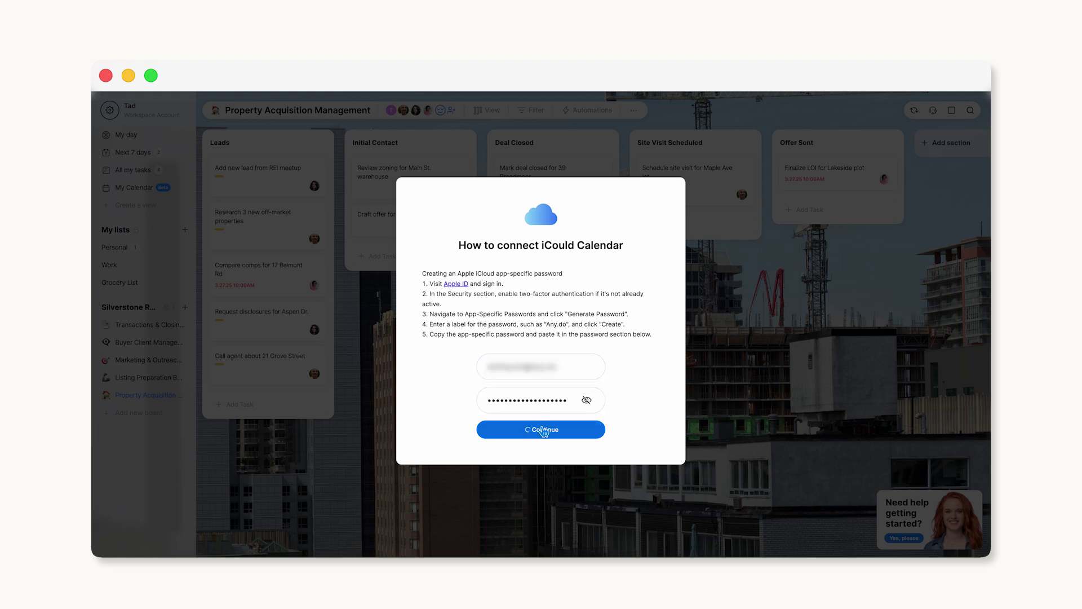
In Calendars preferences, switch off the iCloud Home calendar, leaving Work on, and close the panel.
{"action": "left_click", "coordinate": [137, 190]}
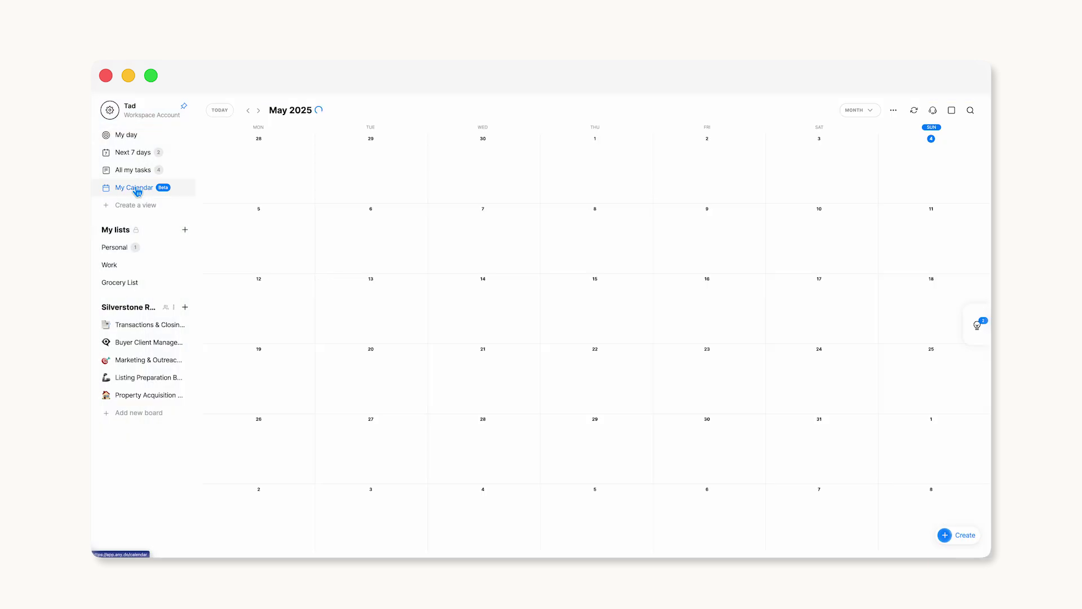
{"action": "left_click", "coordinate": [109, 110]}
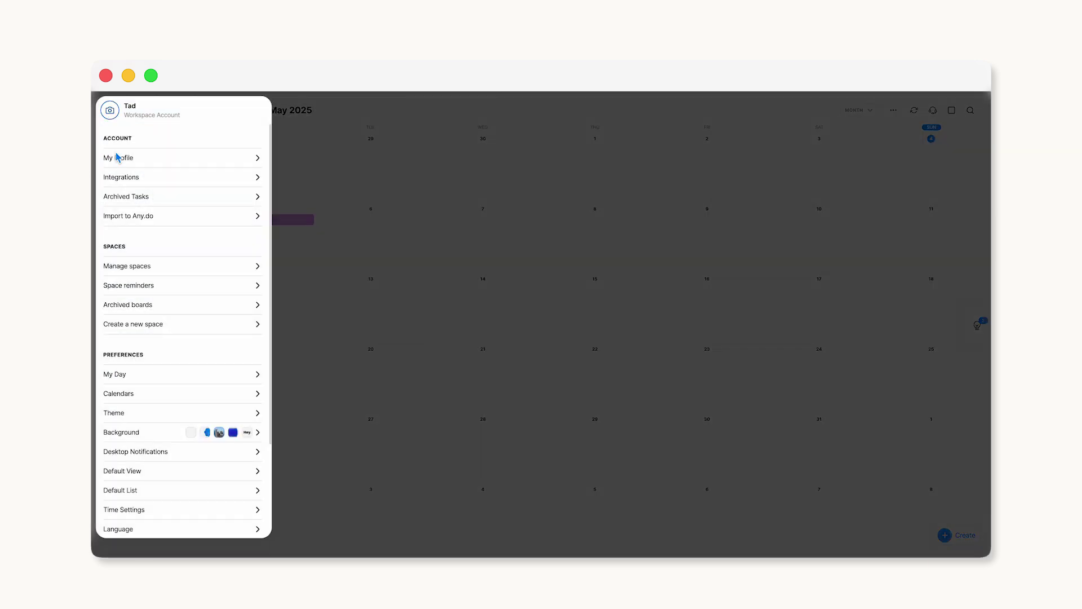
{"action": "left_click", "coordinate": [187, 396]}
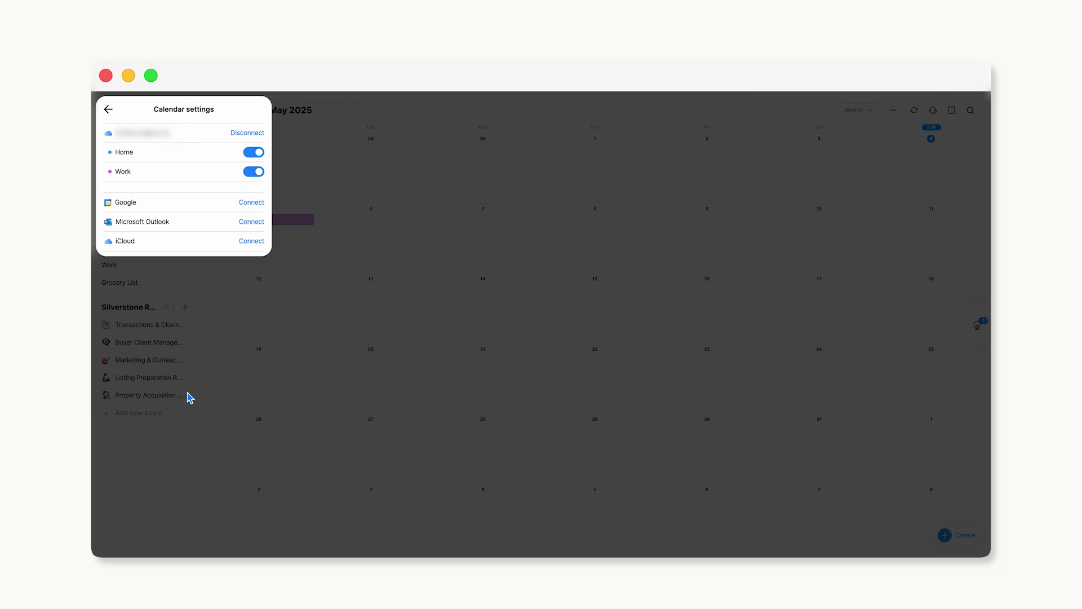
{"action": "left_click", "coordinate": [252, 154]}
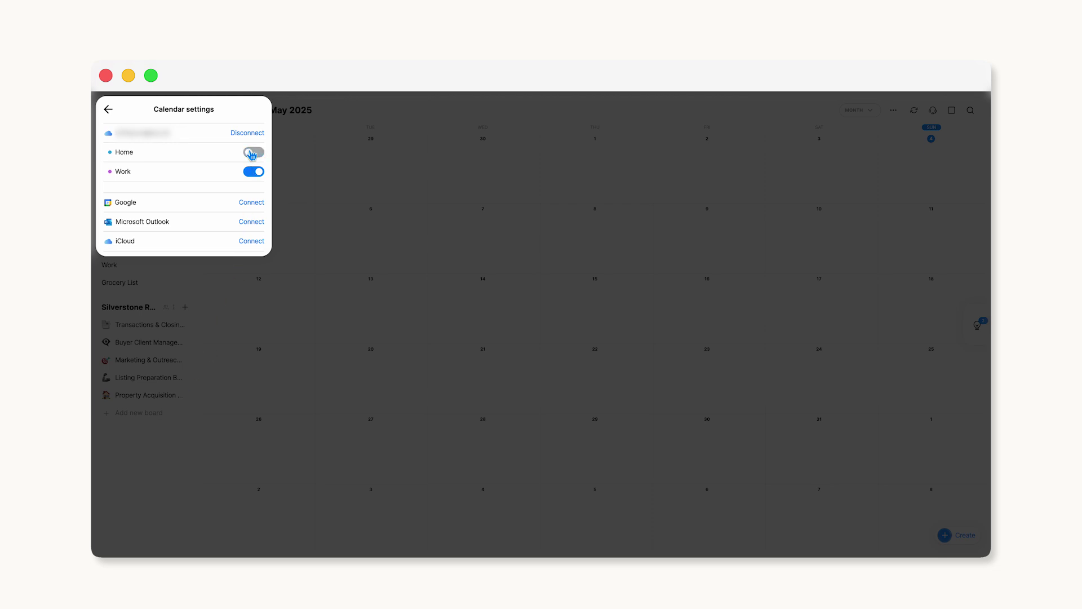
{"action": "left_click", "coordinate": [323, 180]}
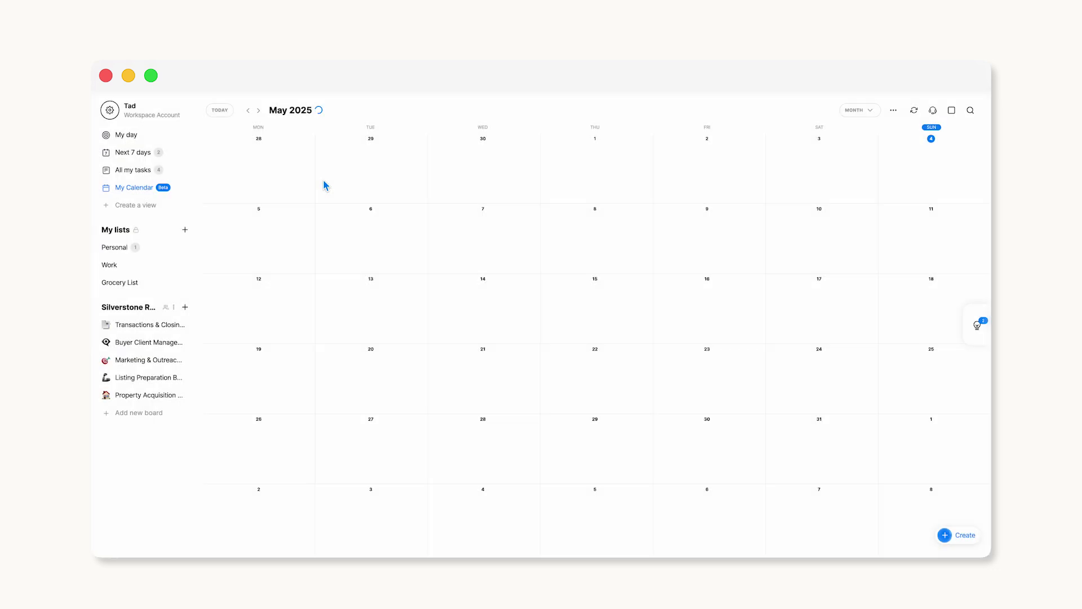
Save 'Listings overview with Dan' on Thursday May 8, 8:00–9:30 AM, invite Dan, and review it.
{"action": "left_click", "coordinate": [597, 234]}
{"action": "type", "text": "Listings ove"}
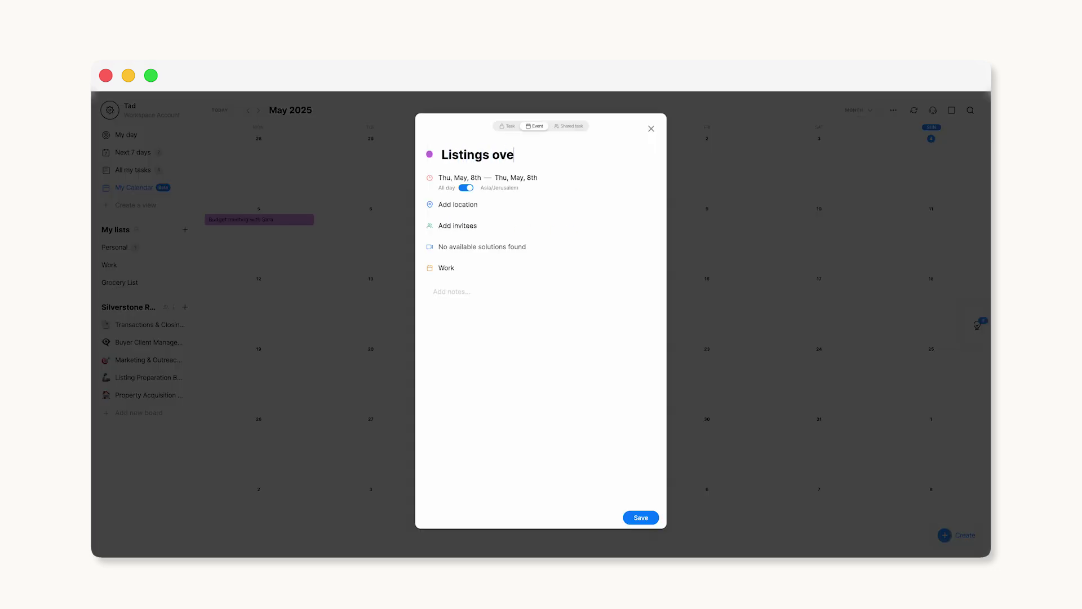
{"action": "type", "text": "rview with Dan"}
{"action": "left_click", "coordinate": [479, 226]}
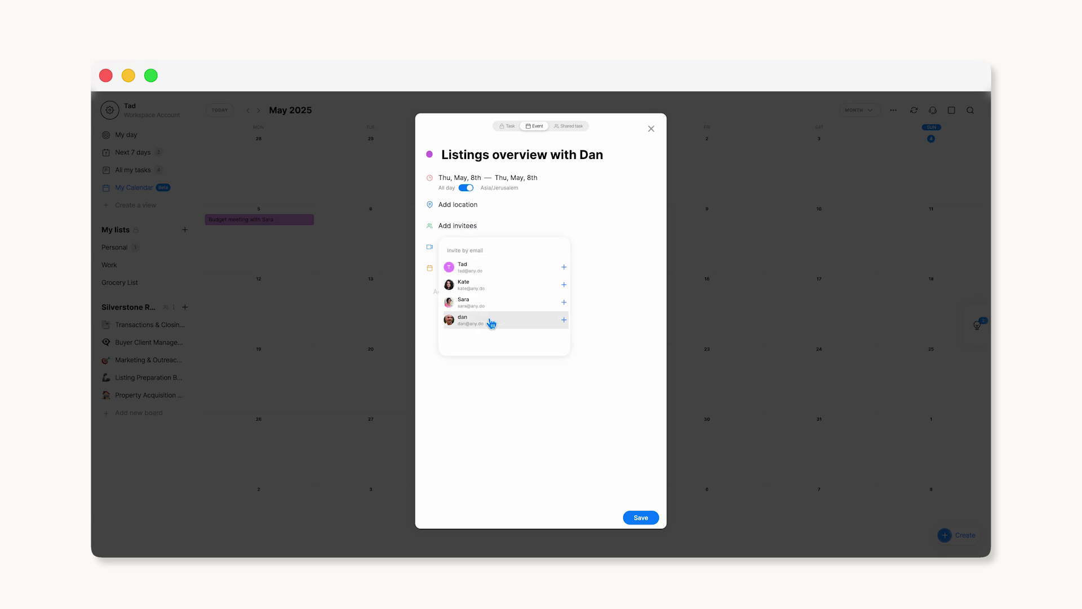
{"action": "left_click", "coordinate": [490, 329]}
{"action": "left_click", "coordinate": [466, 188]}
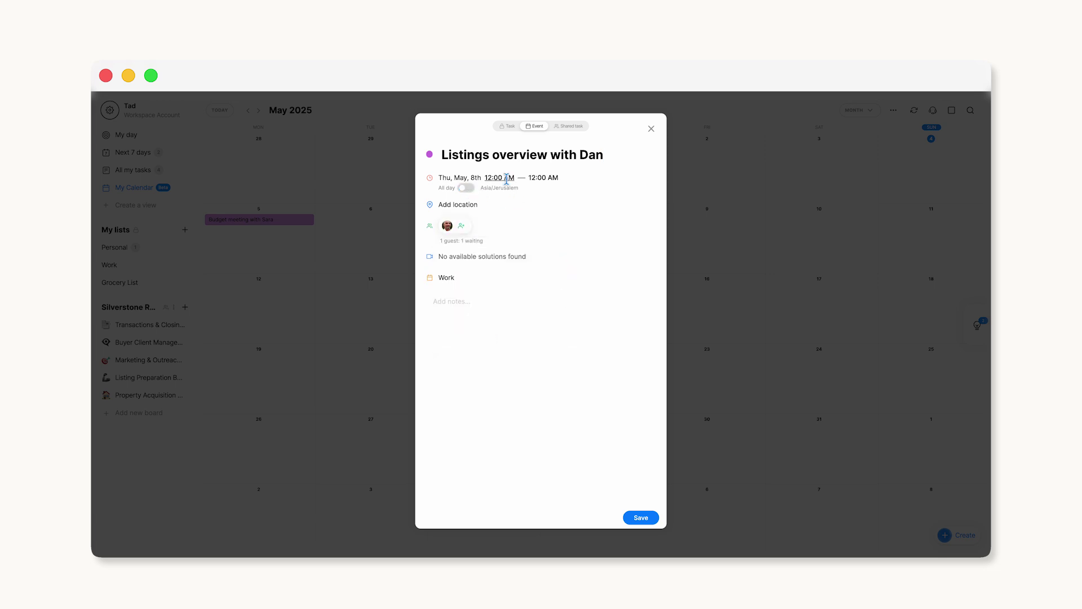
{"action": "left_click", "coordinate": [497, 178]}
{"action": "scroll", "coordinate": [505, 205], "scroll_direction": "down", "scroll_amount": 2}
{"action": "scroll", "coordinate": [506, 207], "scroll_direction": "down", "scroll_amount": 2}
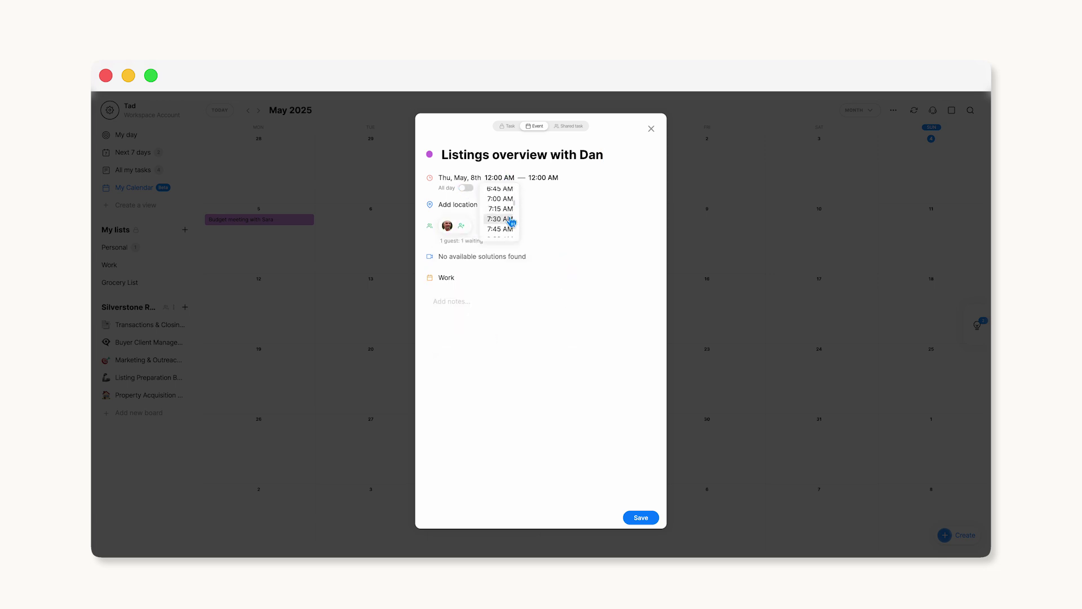
{"action": "scroll", "coordinate": [506, 209], "scroll_direction": "down", "scroll_amount": 2}
{"action": "left_click", "coordinate": [508, 210]}
{"action": "scroll", "coordinate": [547, 208], "scroll_direction": "down", "scroll_amount": 2}
{"action": "scroll", "coordinate": [547, 209], "scroll_direction": "down", "scroll_amount": 2}
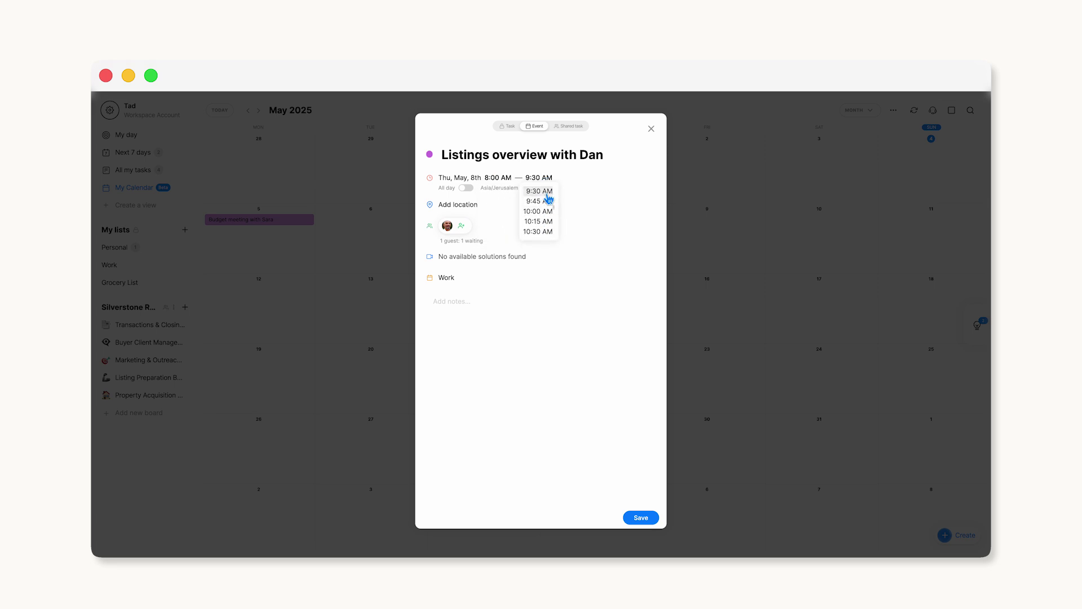
{"action": "left_click", "coordinate": [542, 212]}
{"action": "left_click", "coordinate": [644, 517]}
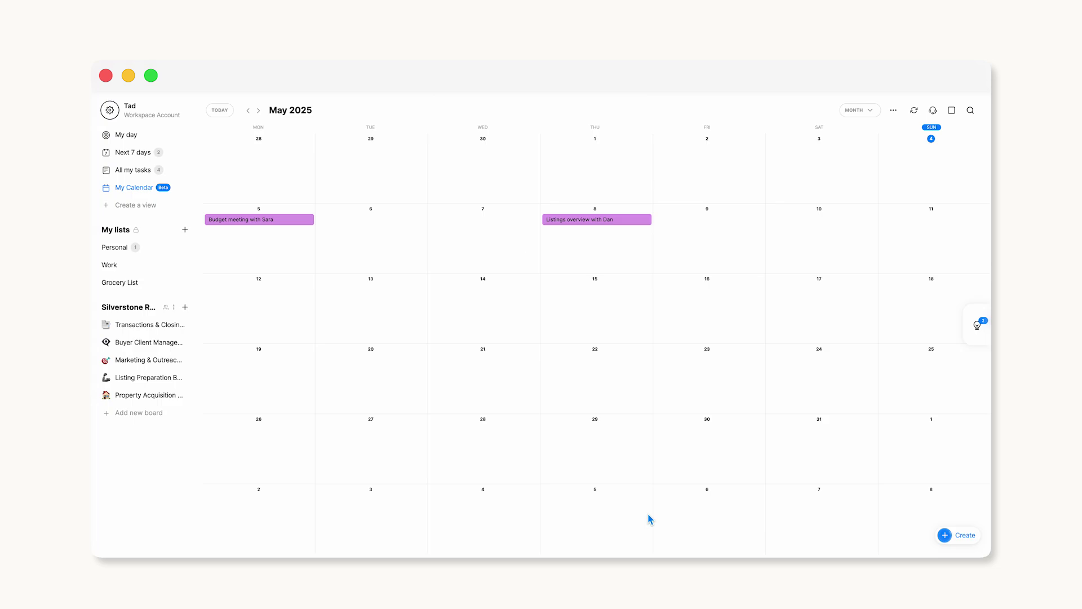
{"action": "left_click", "coordinate": [645, 221]}
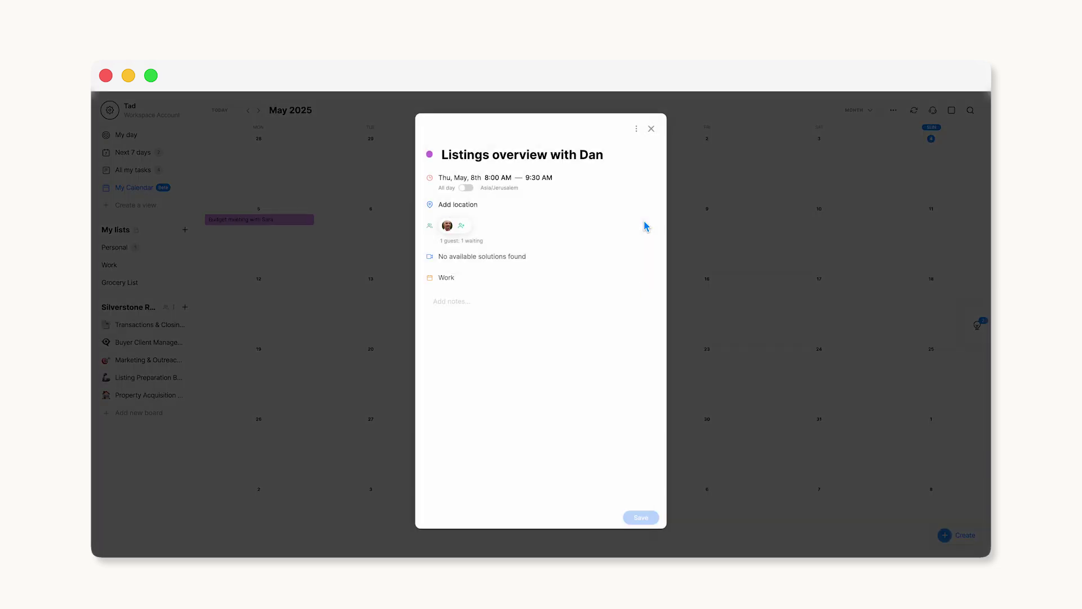